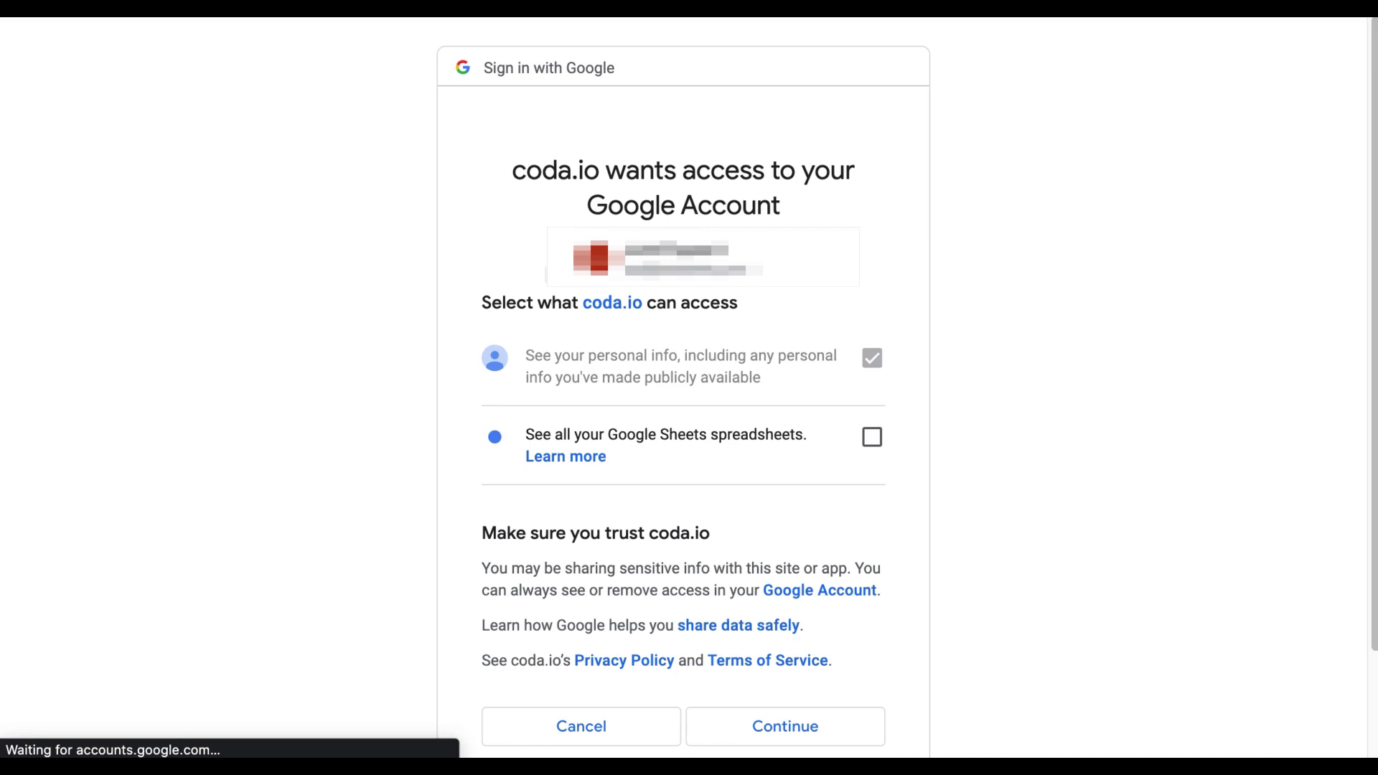
# Let coda.io see all your Google Sheets spreadsheets and confirm the access.
pyautogui.click(871, 438)
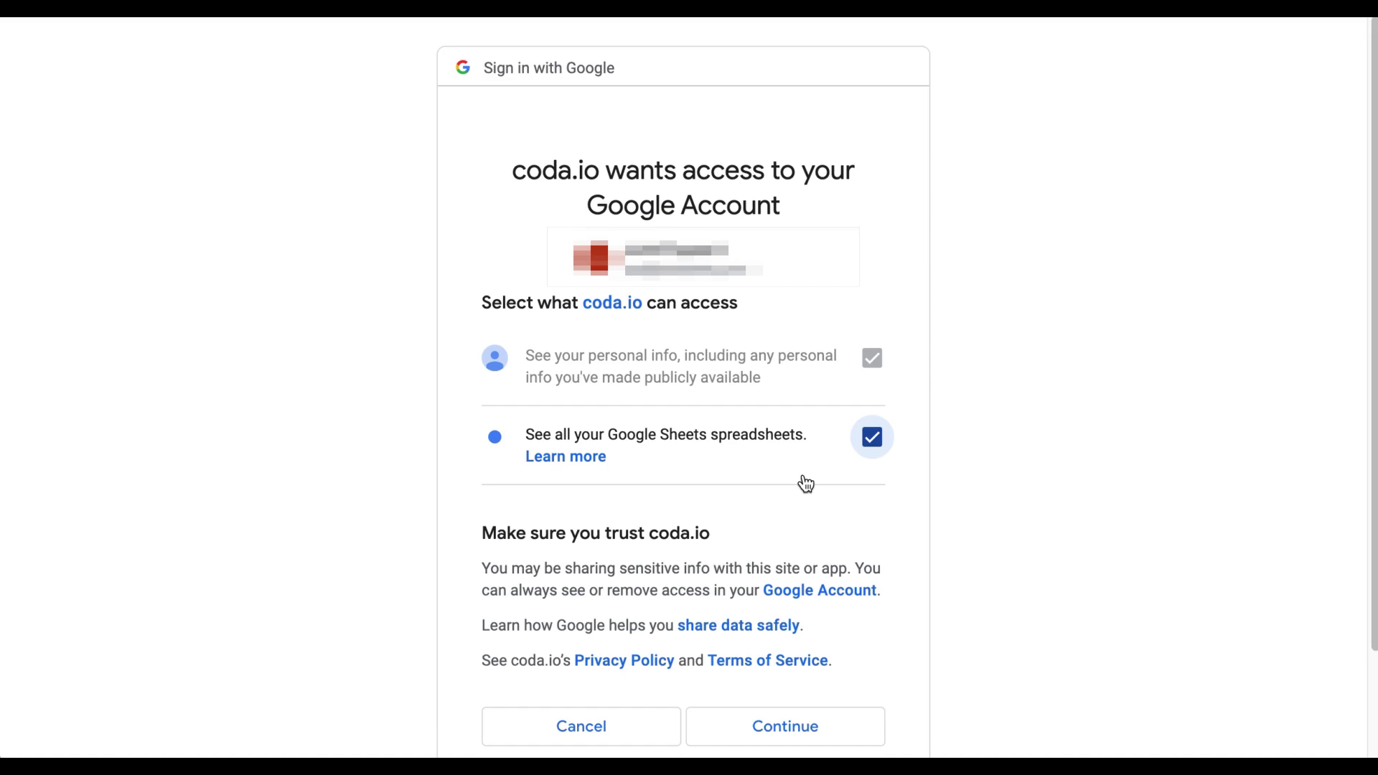
pyautogui.click(776, 737)
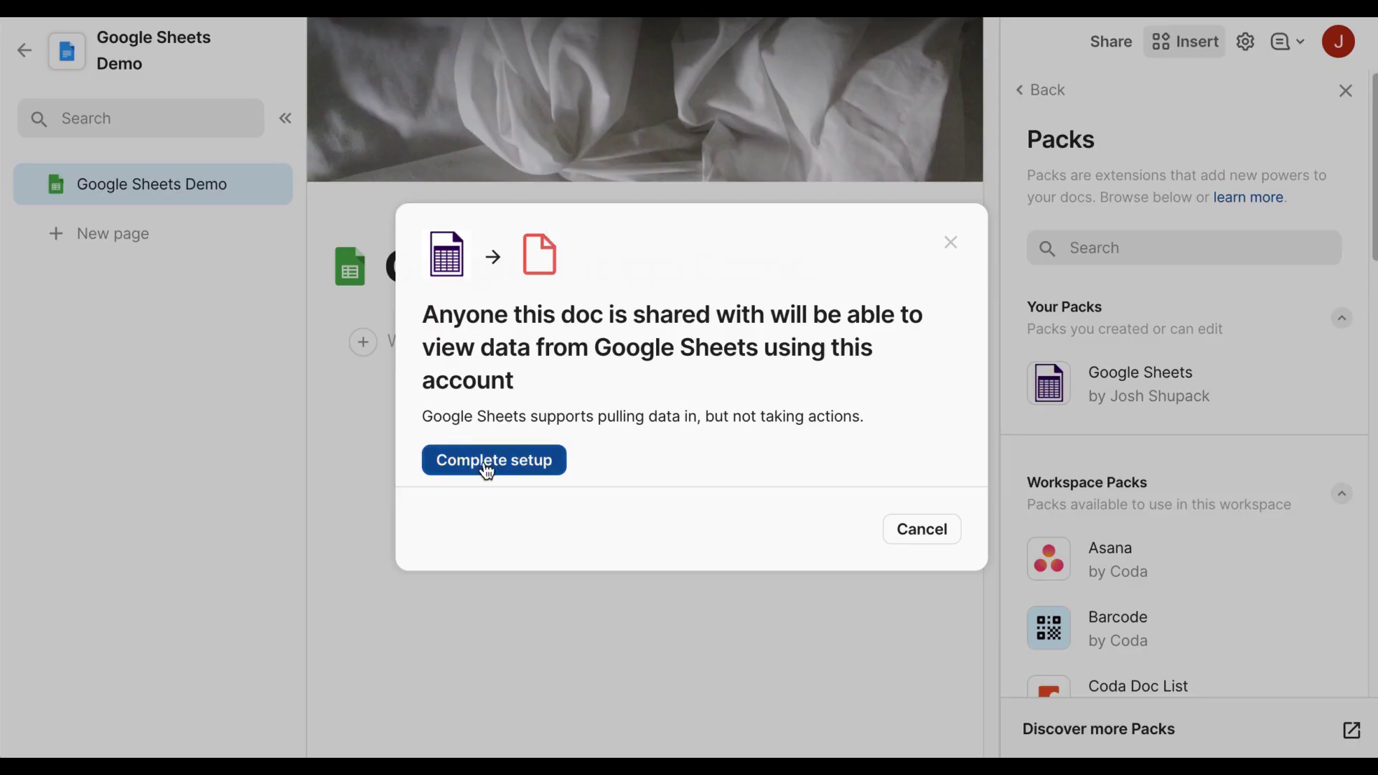
# Finish Google Sheets pack setup, add a TableFromGoogleSheet, and submit the pasted spreadsheet URL.
pyautogui.click(483, 467)
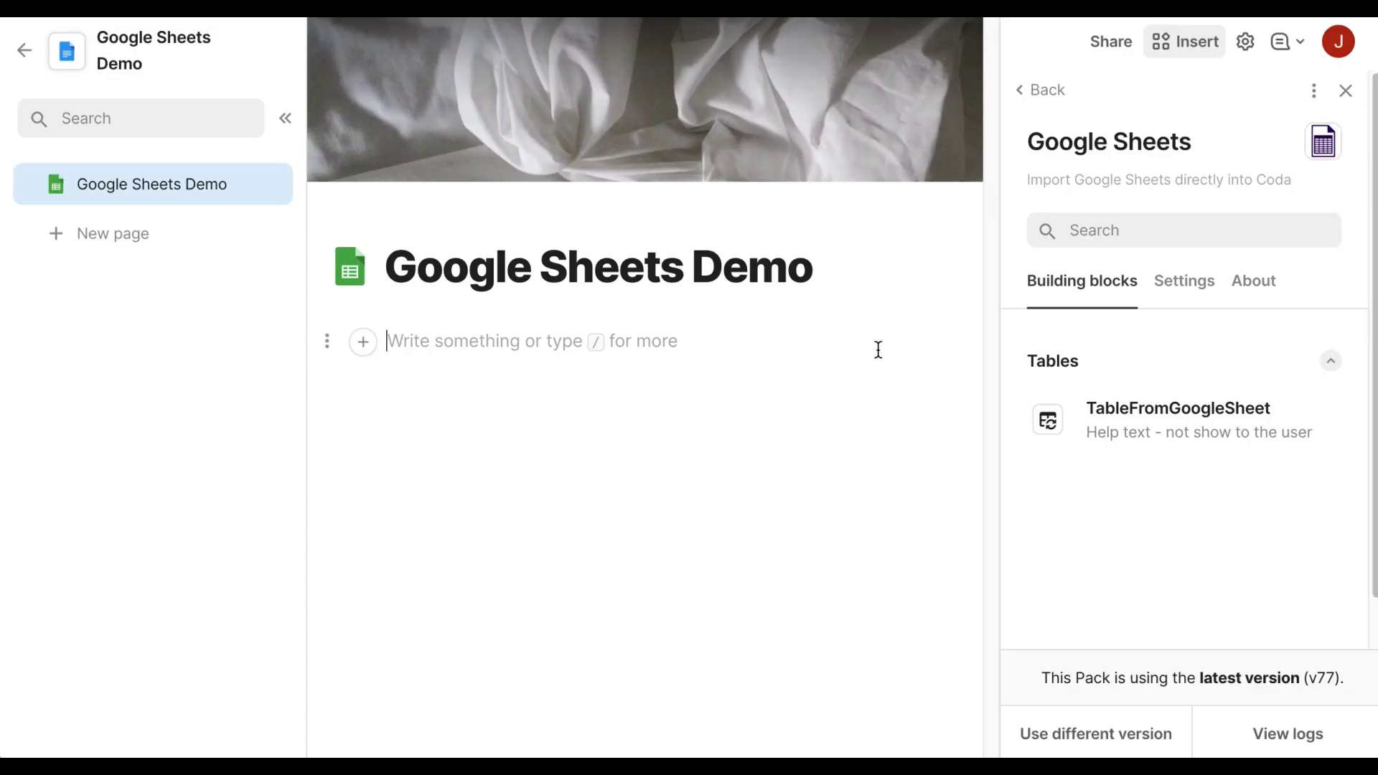
pyautogui.moveTo(1143, 411); pyautogui.dragTo(638, 426)
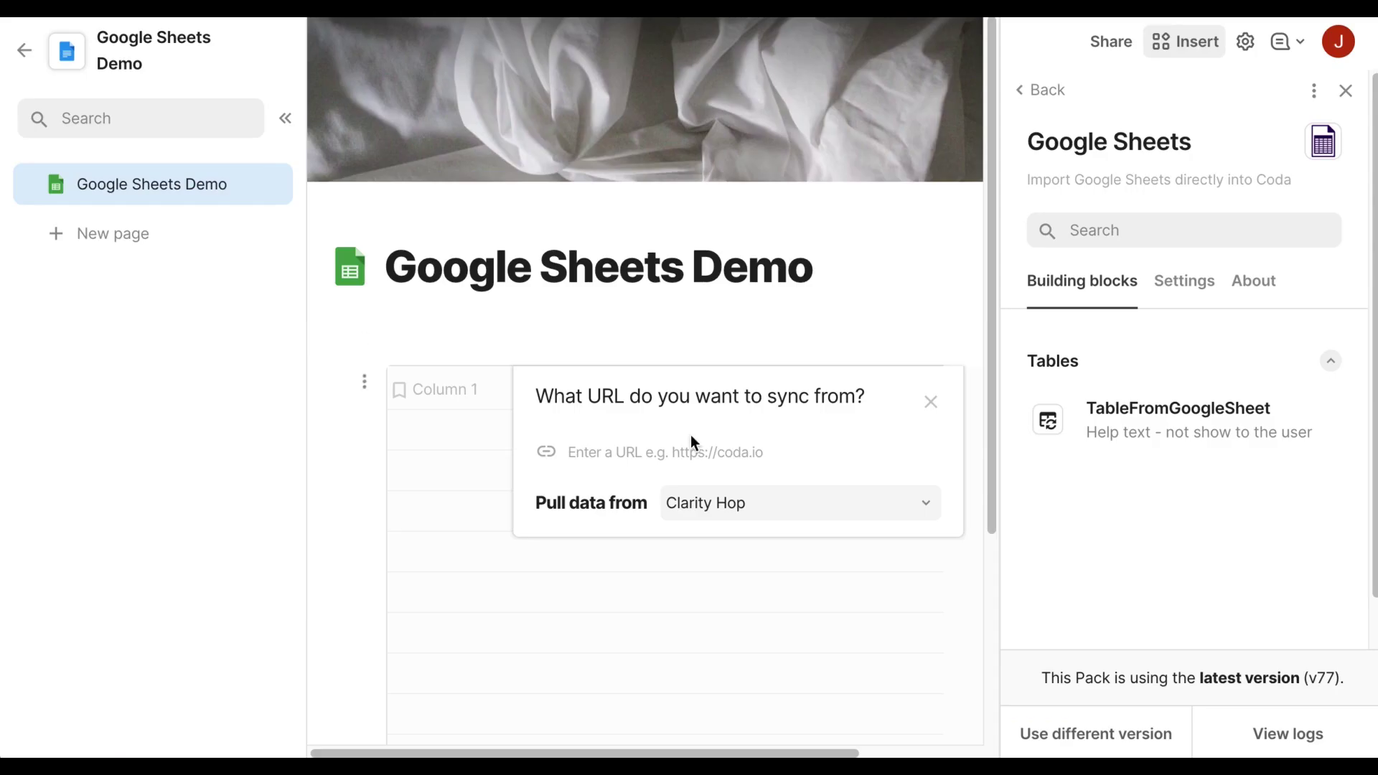
pyautogui.click(685, 460)
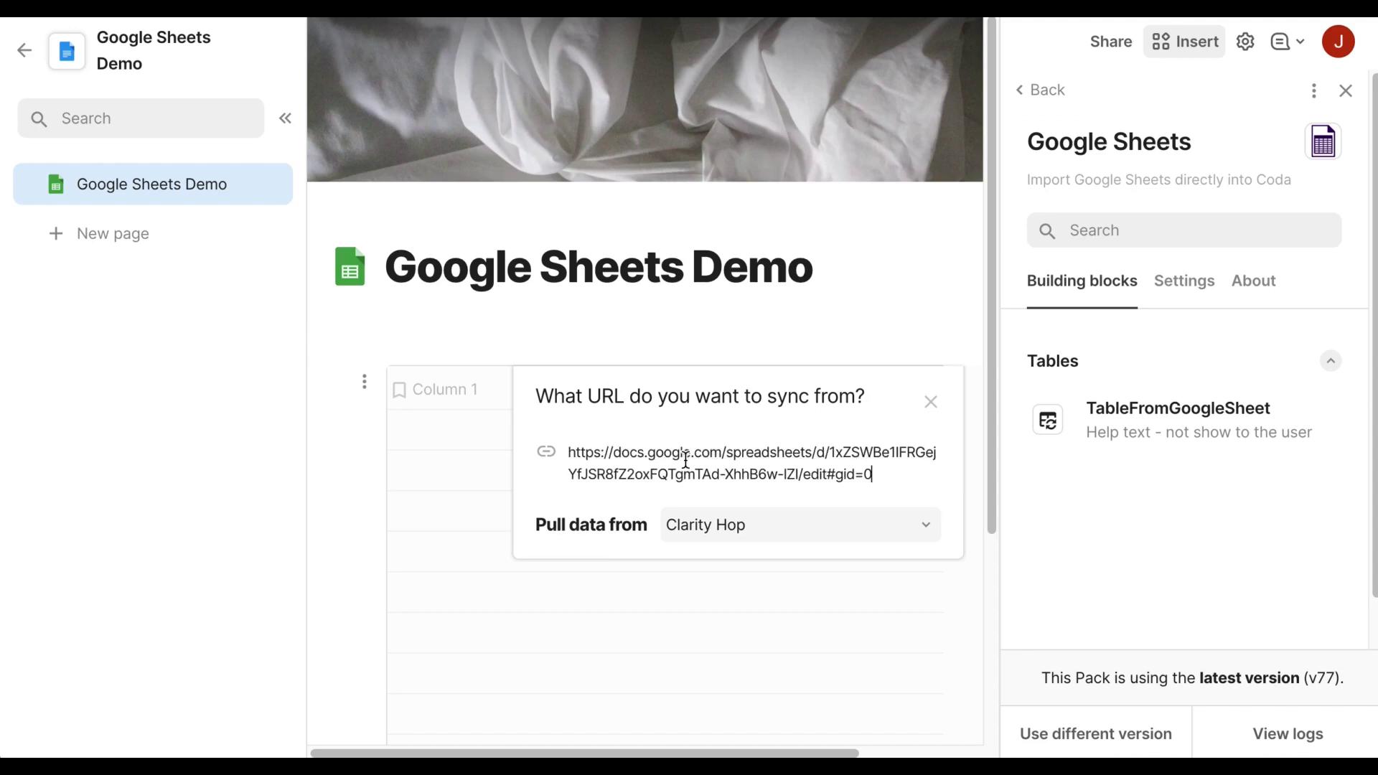
pyautogui.press('Return')
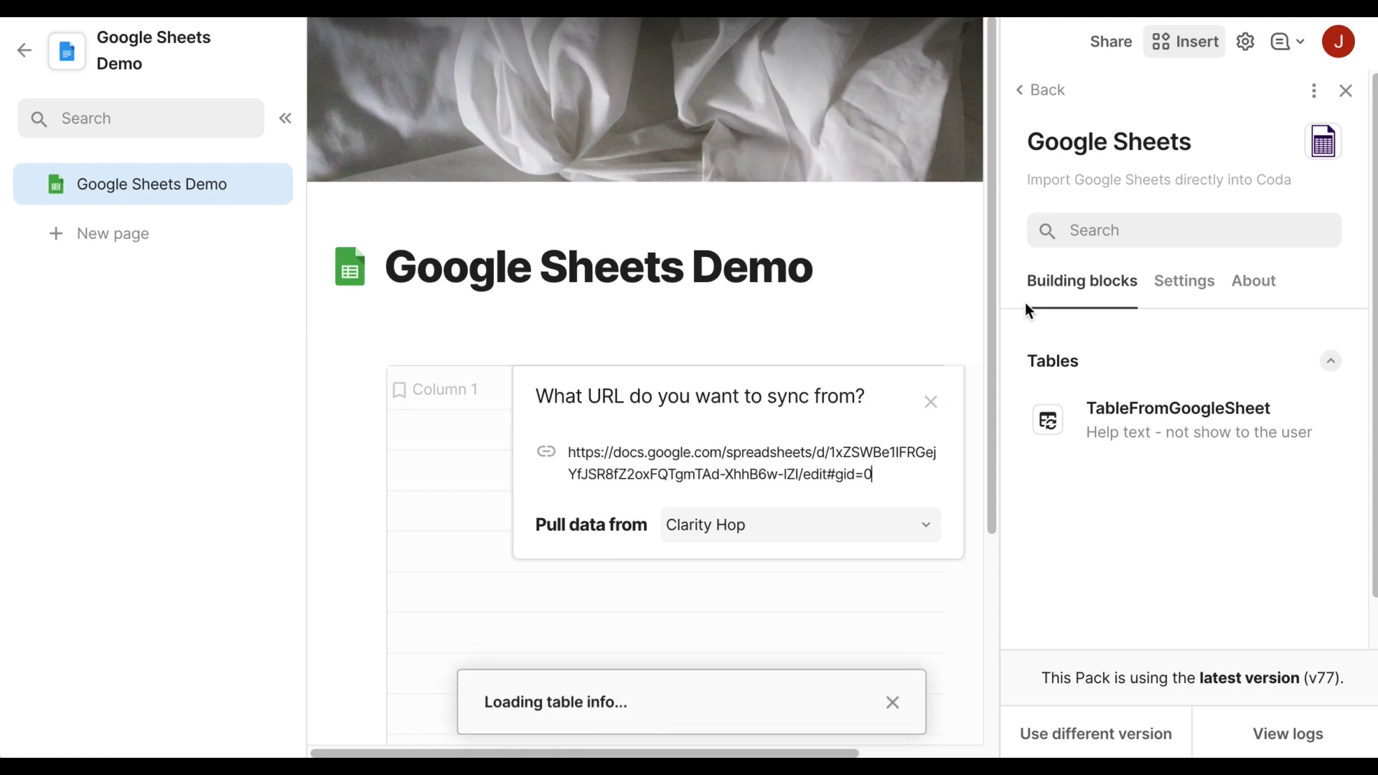
pyautogui.click(1347, 90)
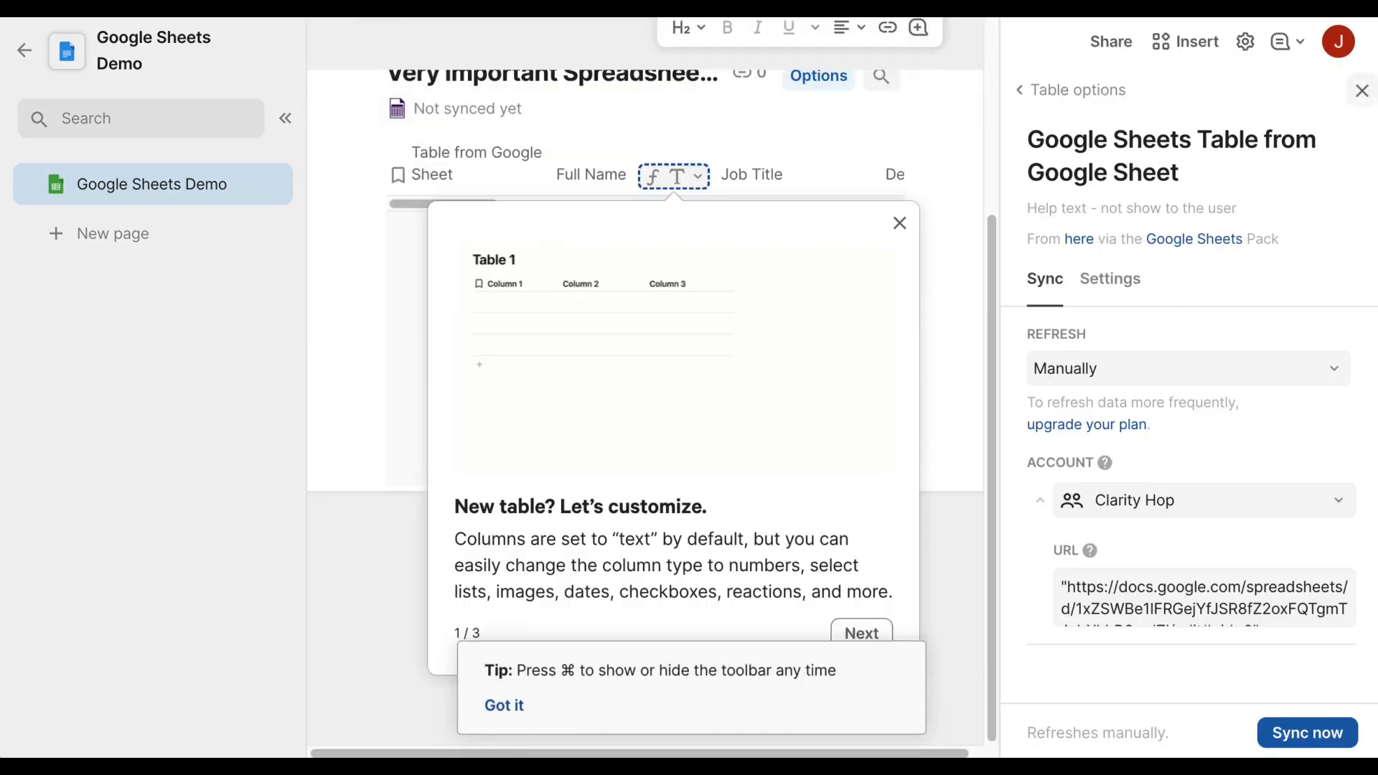
# Dismiss the table options, customization tips and doc size warning so the Employees table syncs.
pyautogui.click(1362, 95)
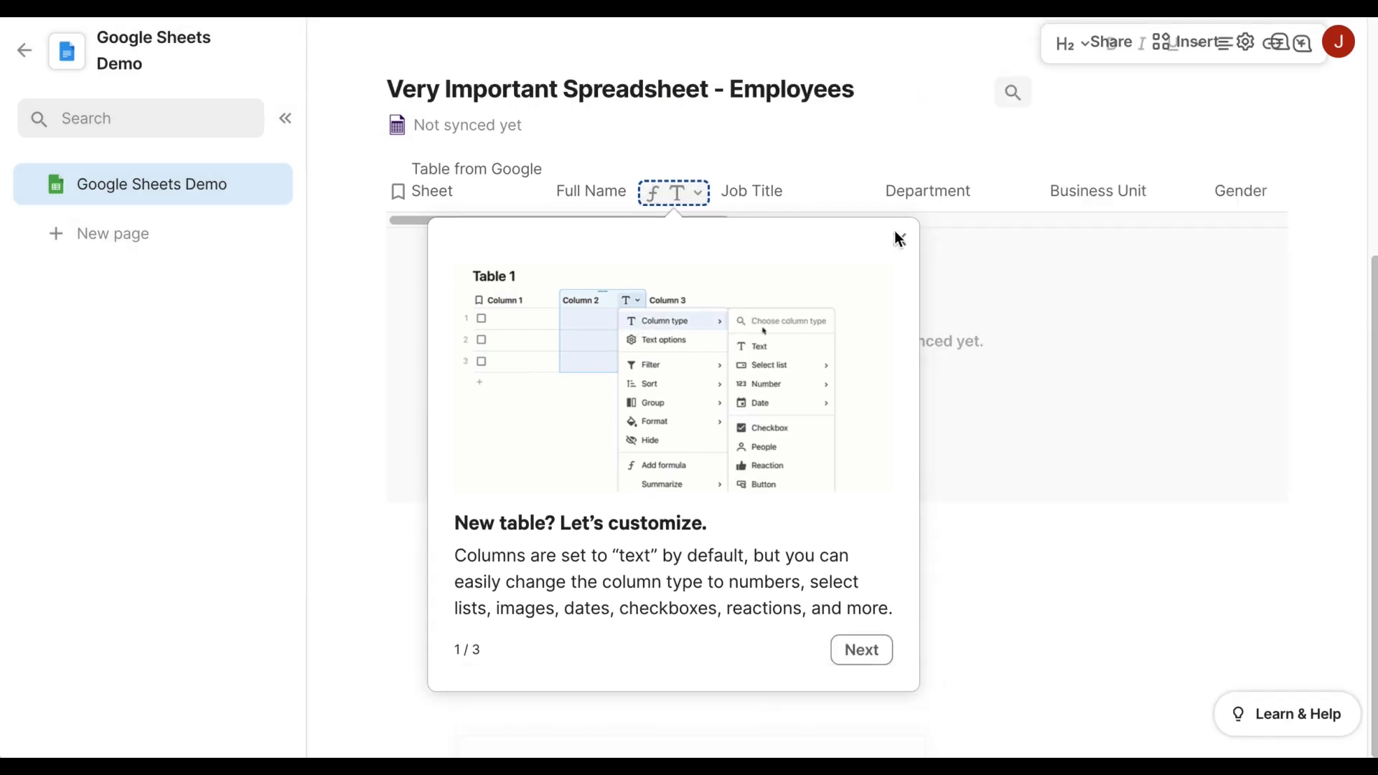
pyautogui.click(900, 239)
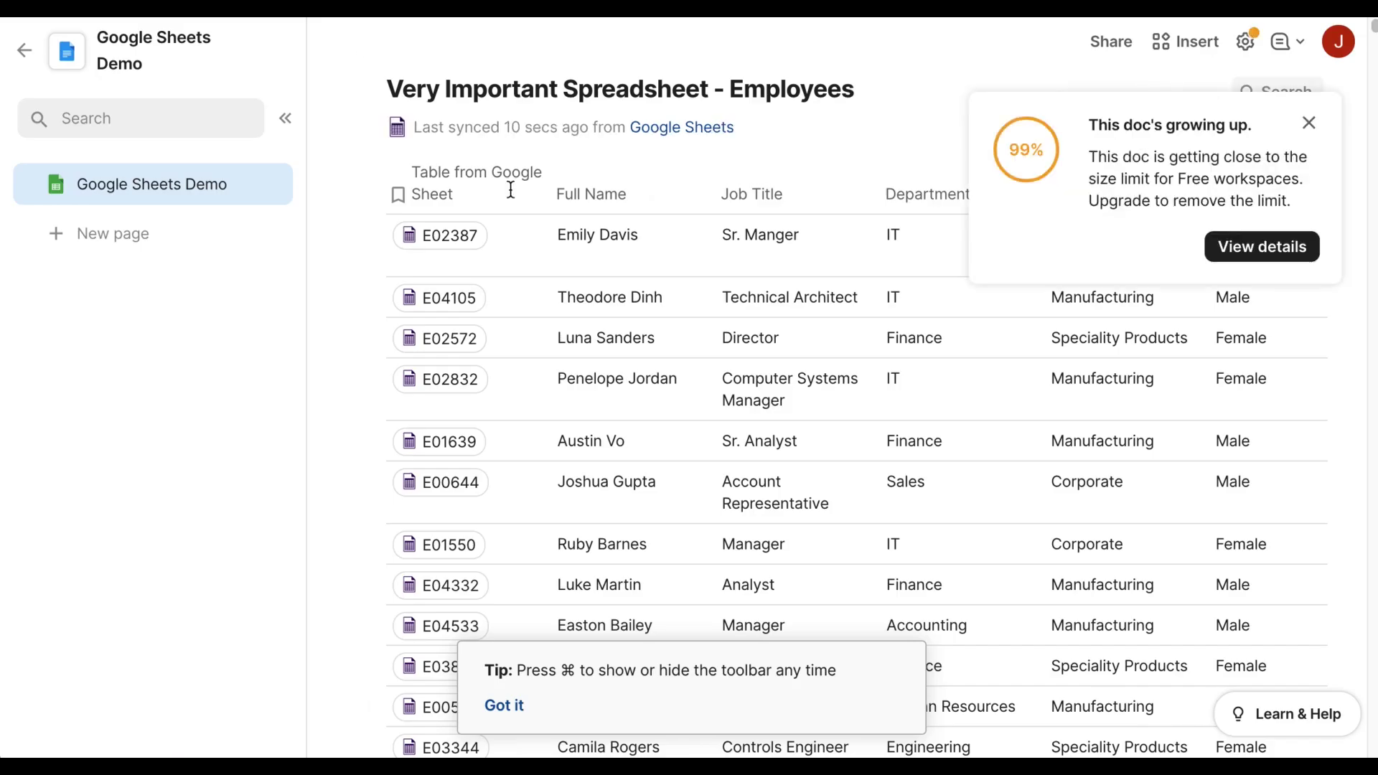
pyautogui.click(1312, 123)
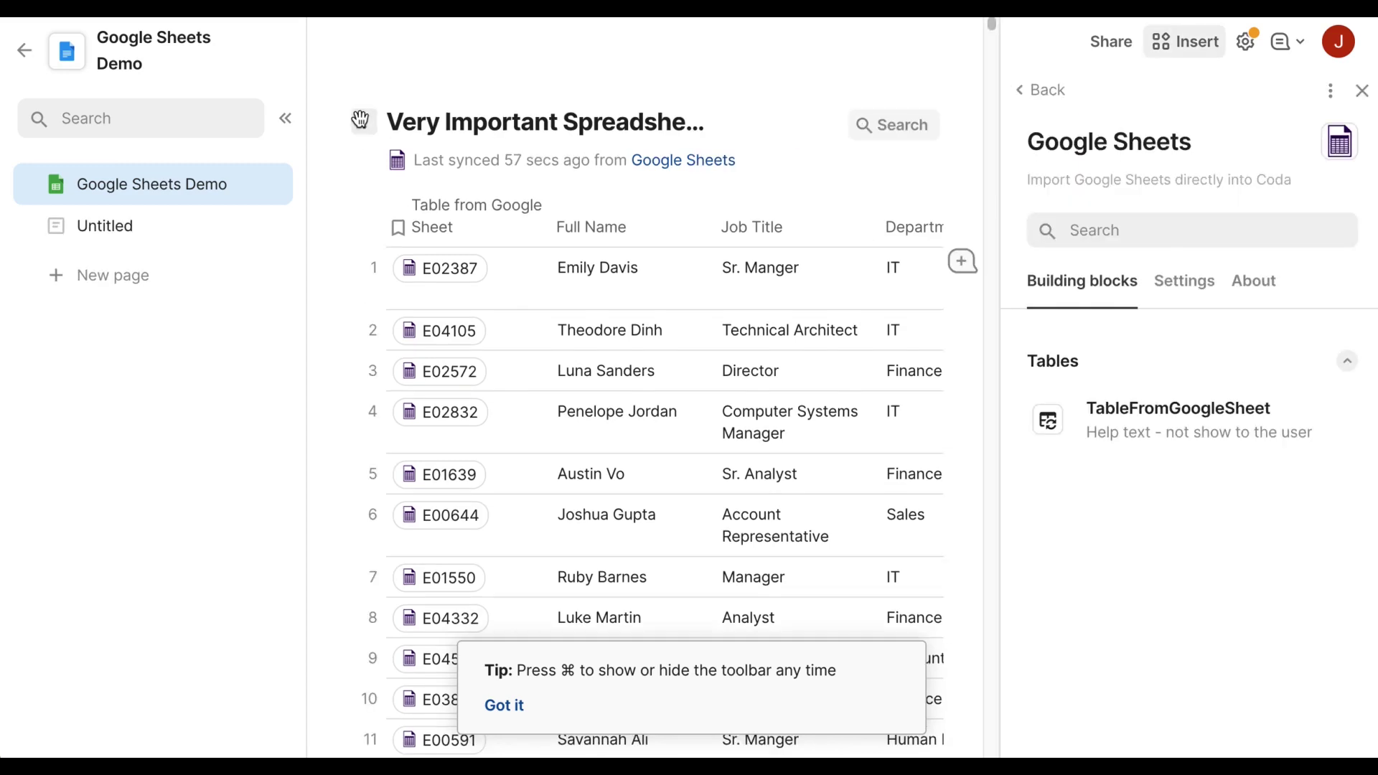
# Delete the synced Employees table and place a new TableFromGoogleSheet on the page.
pyautogui.click(364, 122)
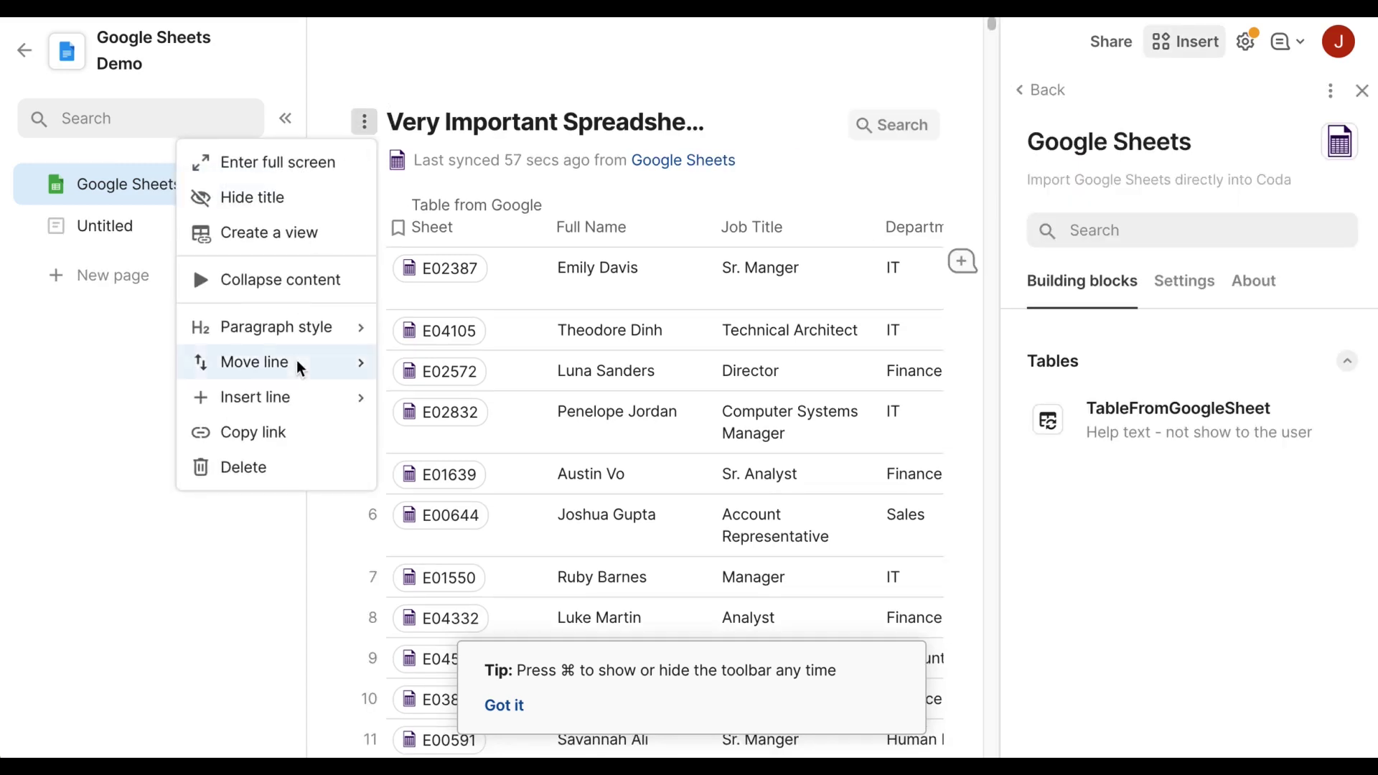
pyautogui.click(275, 473)
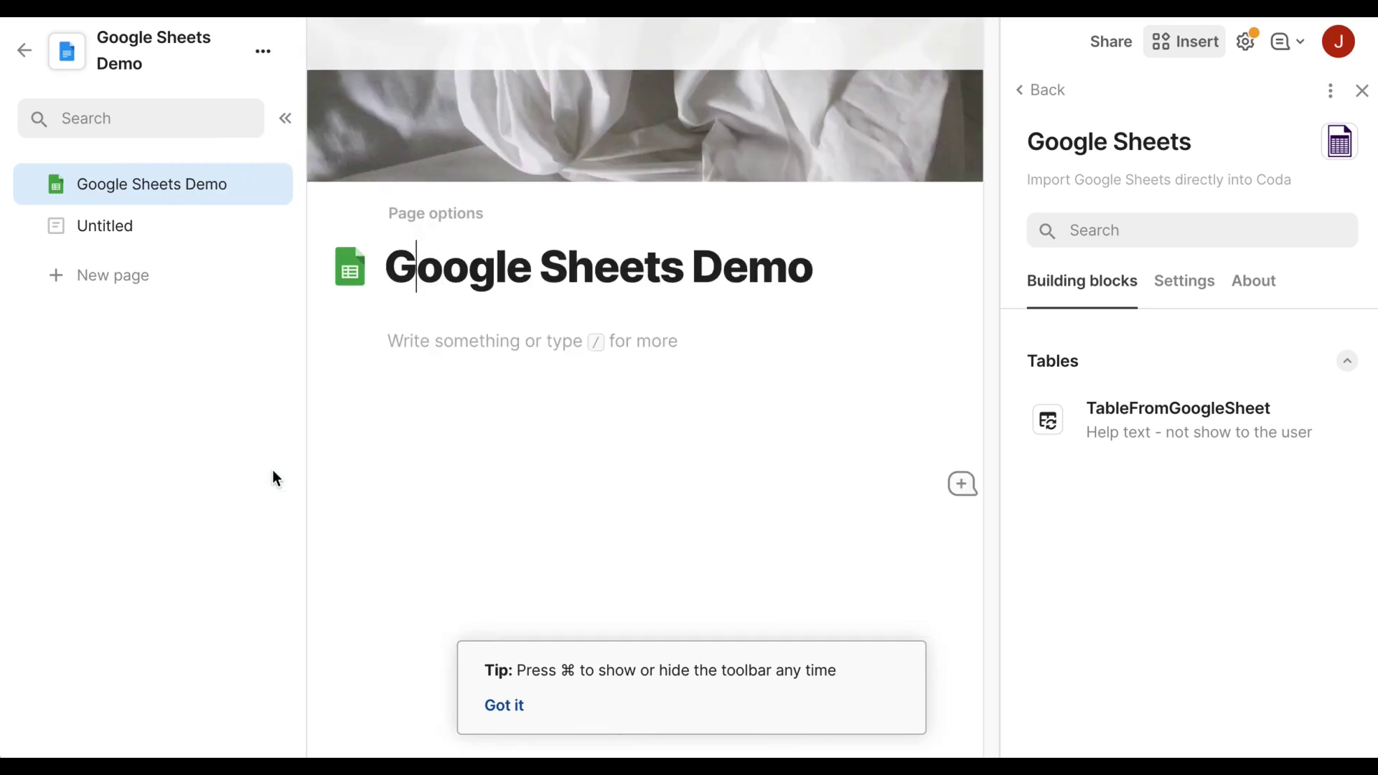
pyautogui.moveTo(1119, 402); pyautogui.dragTo(652, 366)
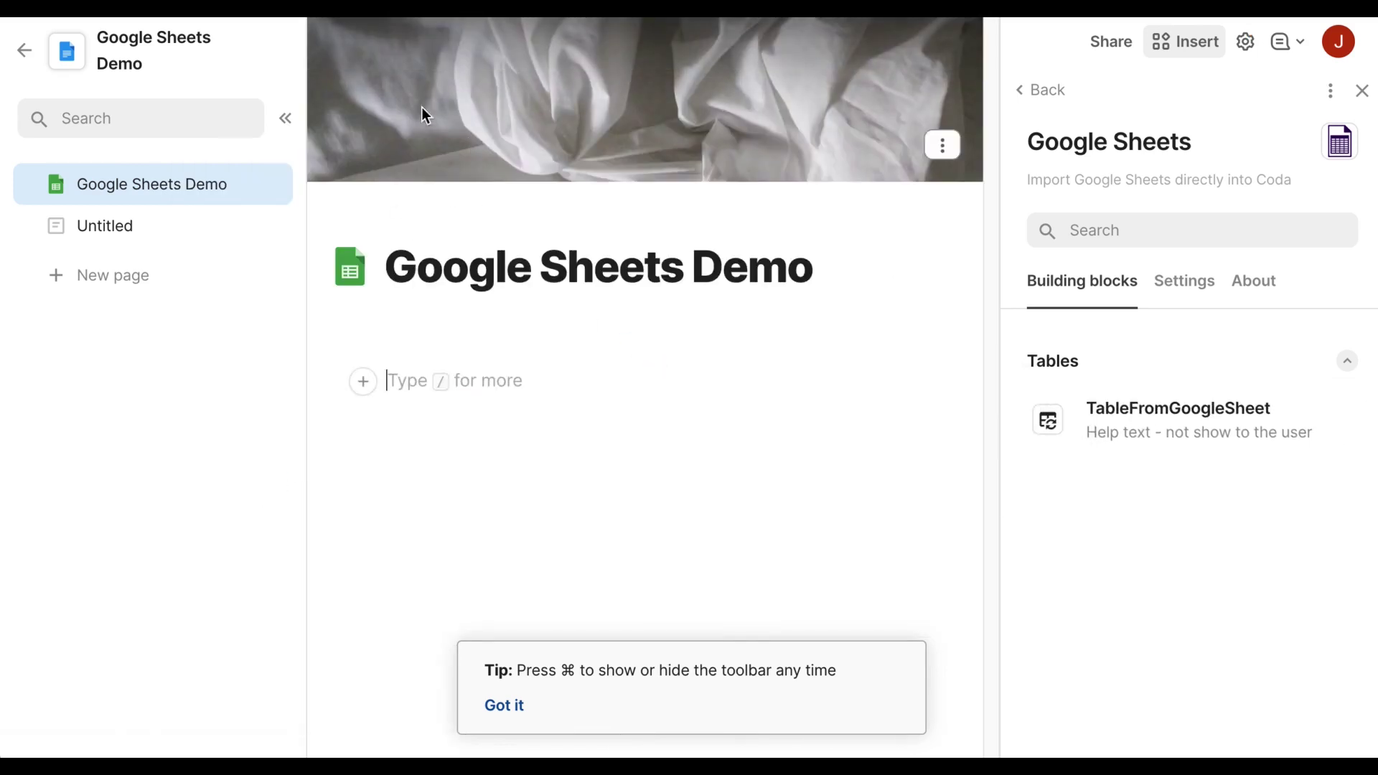
pyautogui.moveTo(1120, 440); pyautogui.dragTo(517, 384)
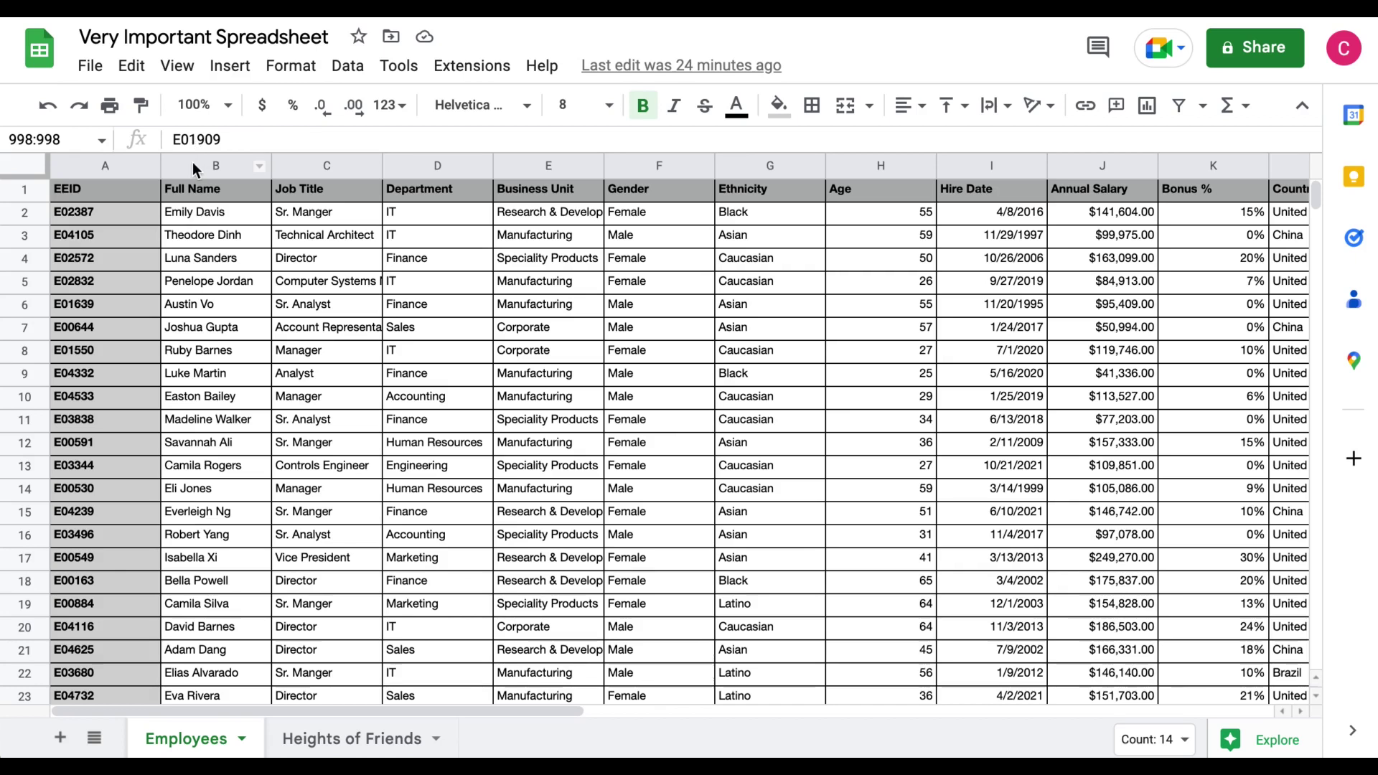
# Copy a link to columns B:E of the Employees sheet and paste it into Coda's URL field.
pyautogui.click(193, 164)
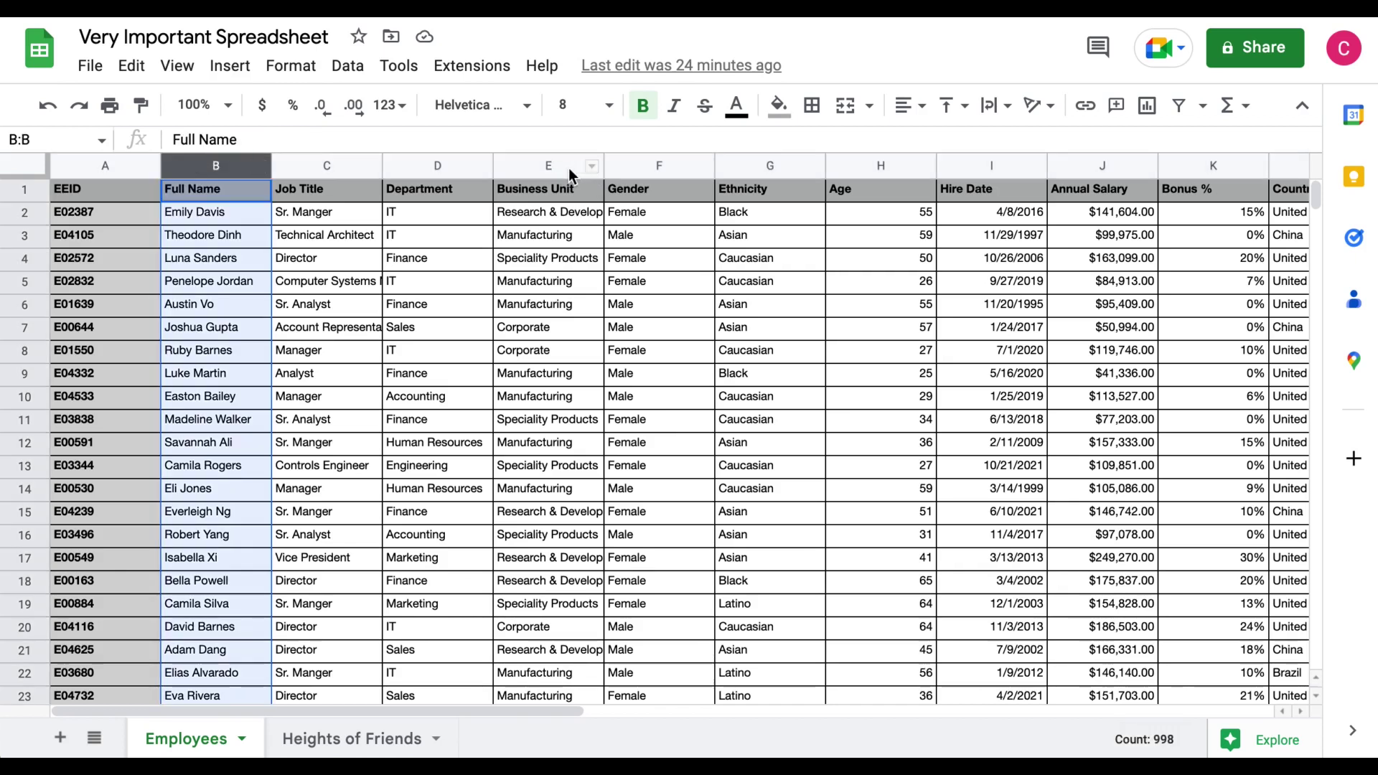
pyautogui.keyDown('shift'); pyautogui.click(549, 167); pyautogui.keyUp('shift')
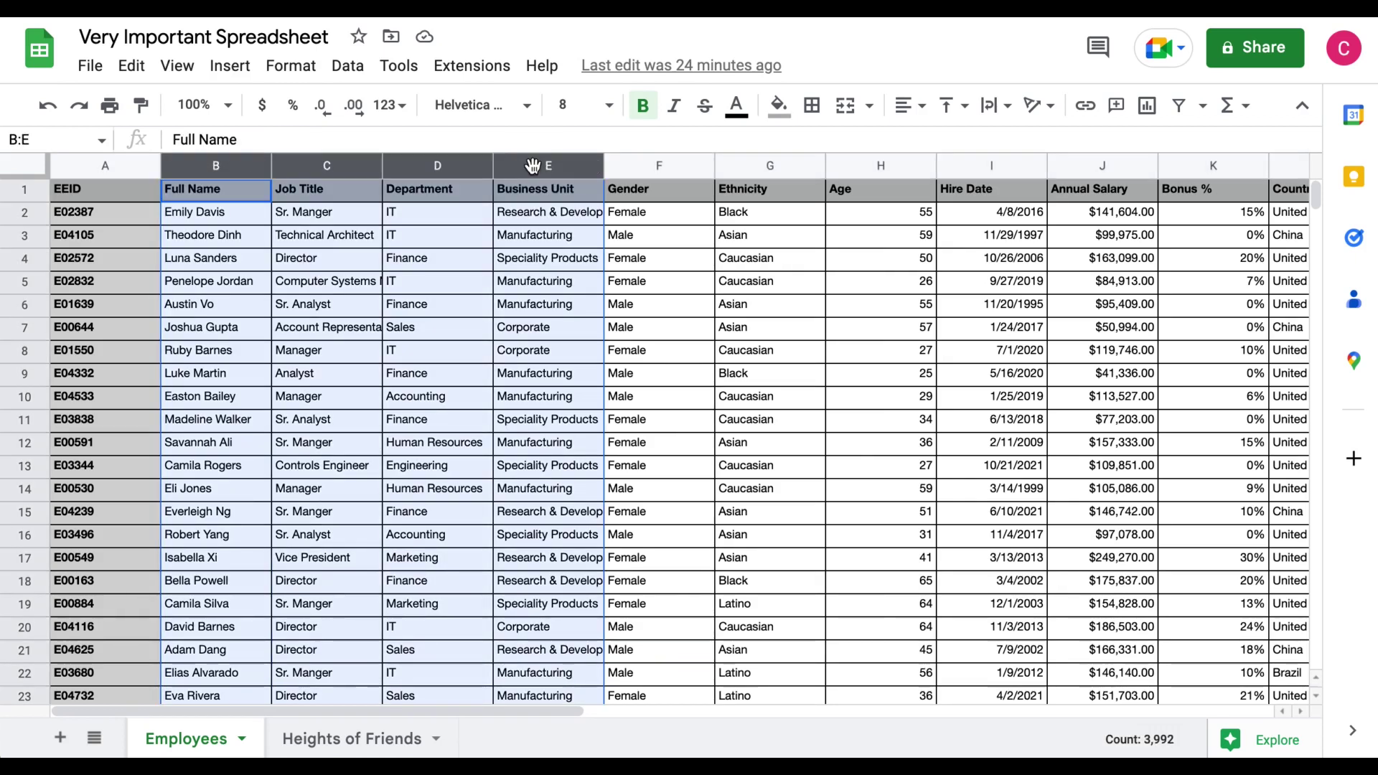
pyautogui.rightClick(534, 174)
pyautogui.scroll(-2, 853, 649)
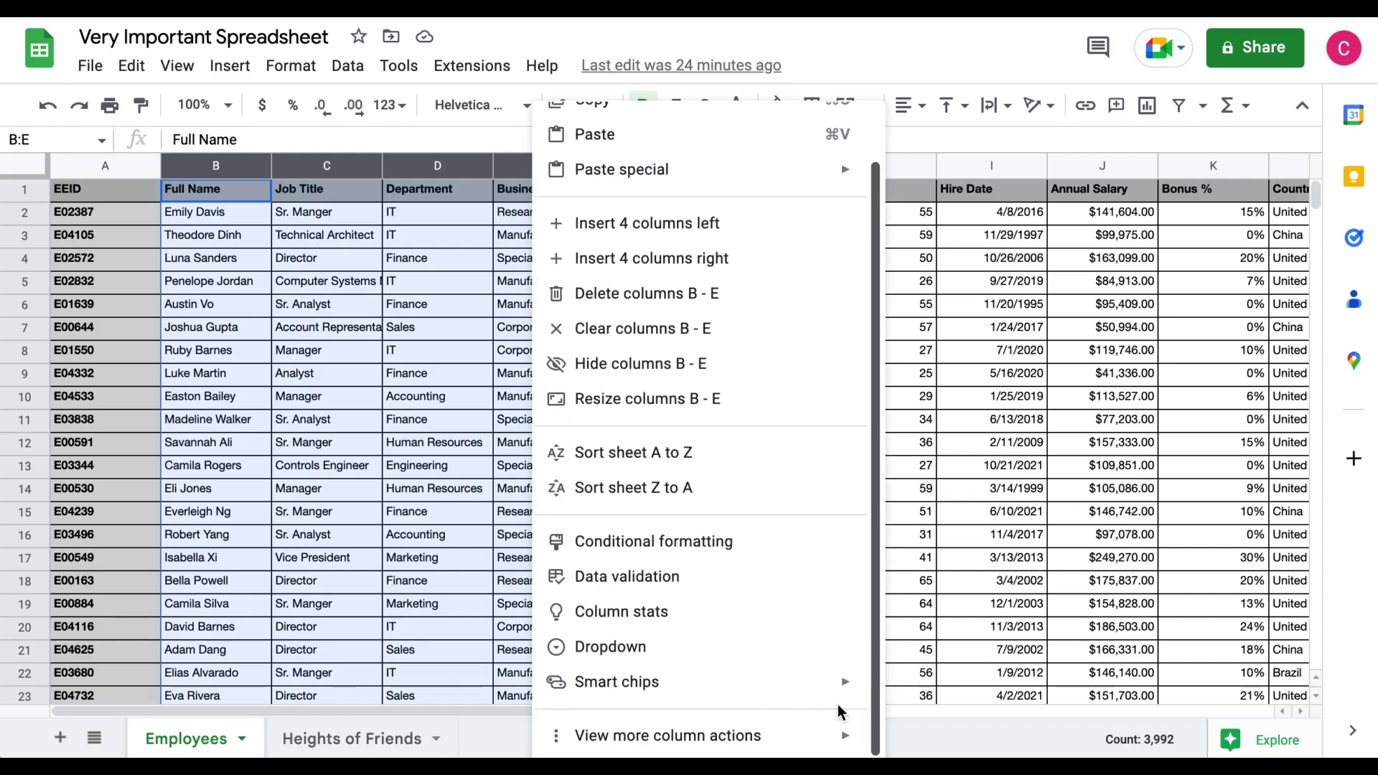
pyautogui.moveTo(744, 730)
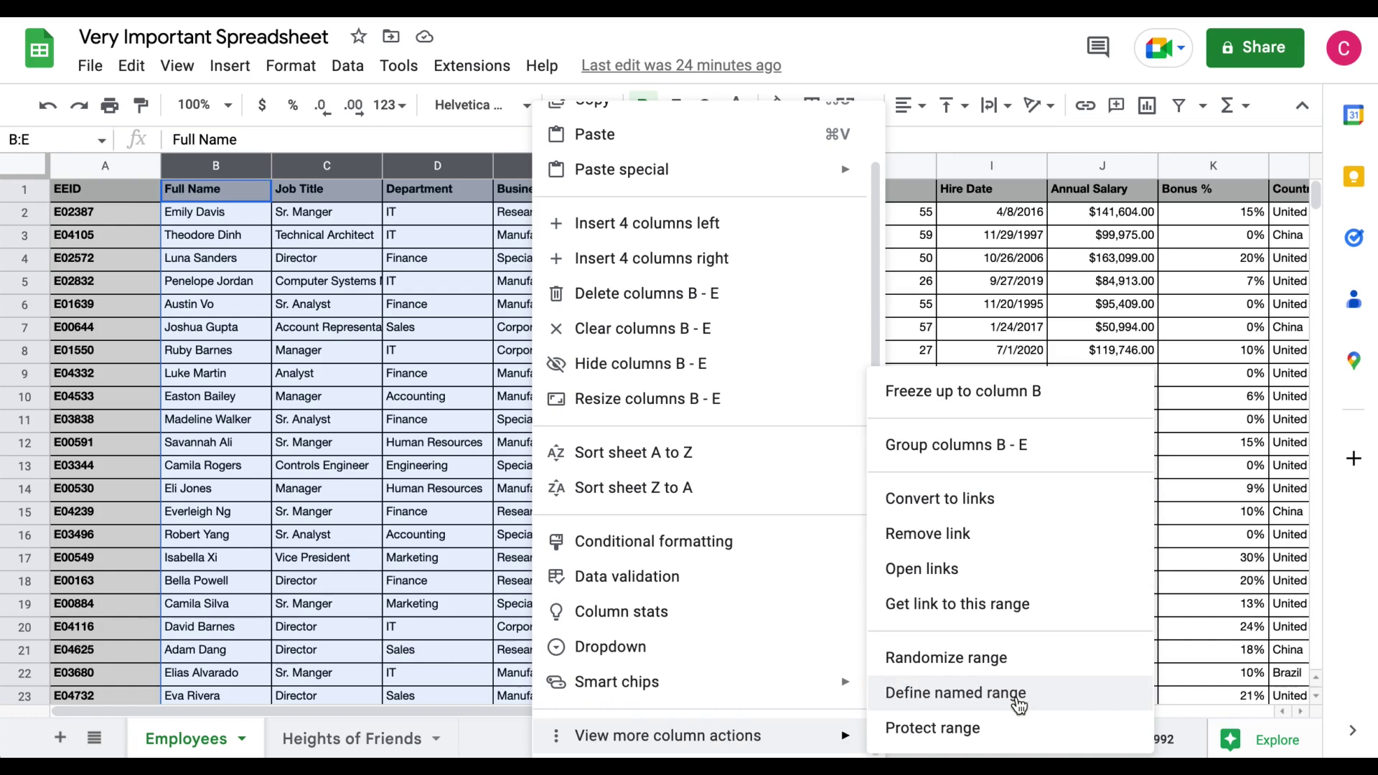
pyautogui.click(1019, 611)
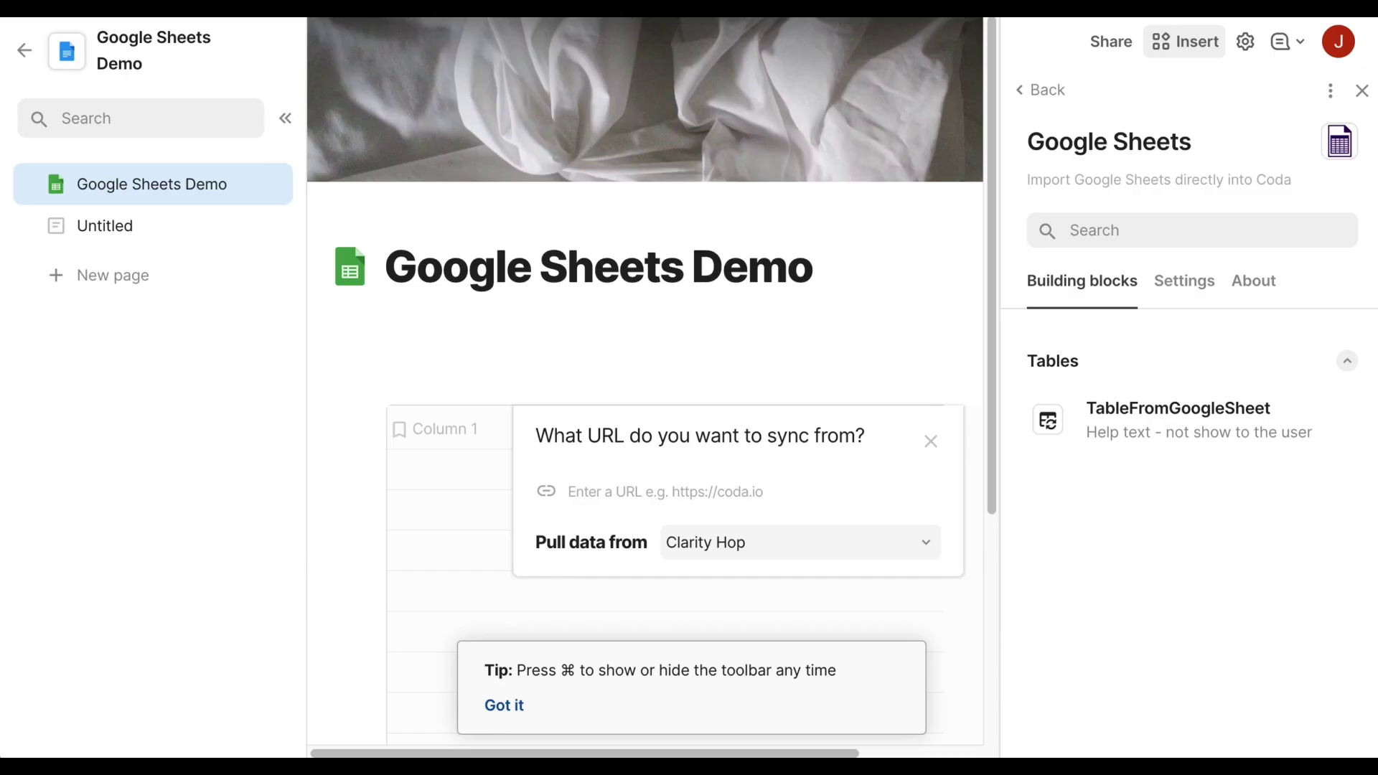
pyautogui.click(669, 491)
pyautogui.press('super+v')
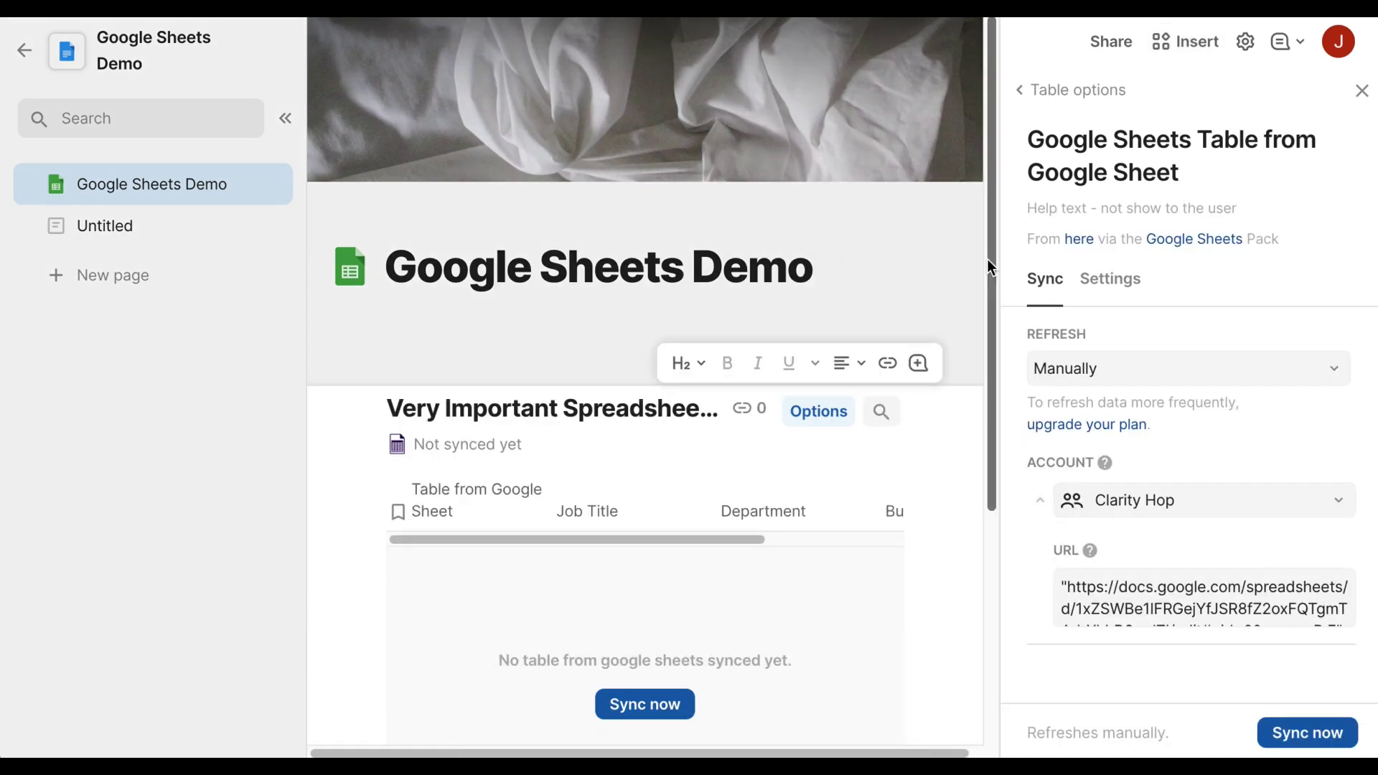
# Close Table options so the B:E table syncs names, job titles, departments and business units.
pyautogui.click(1359, 92)
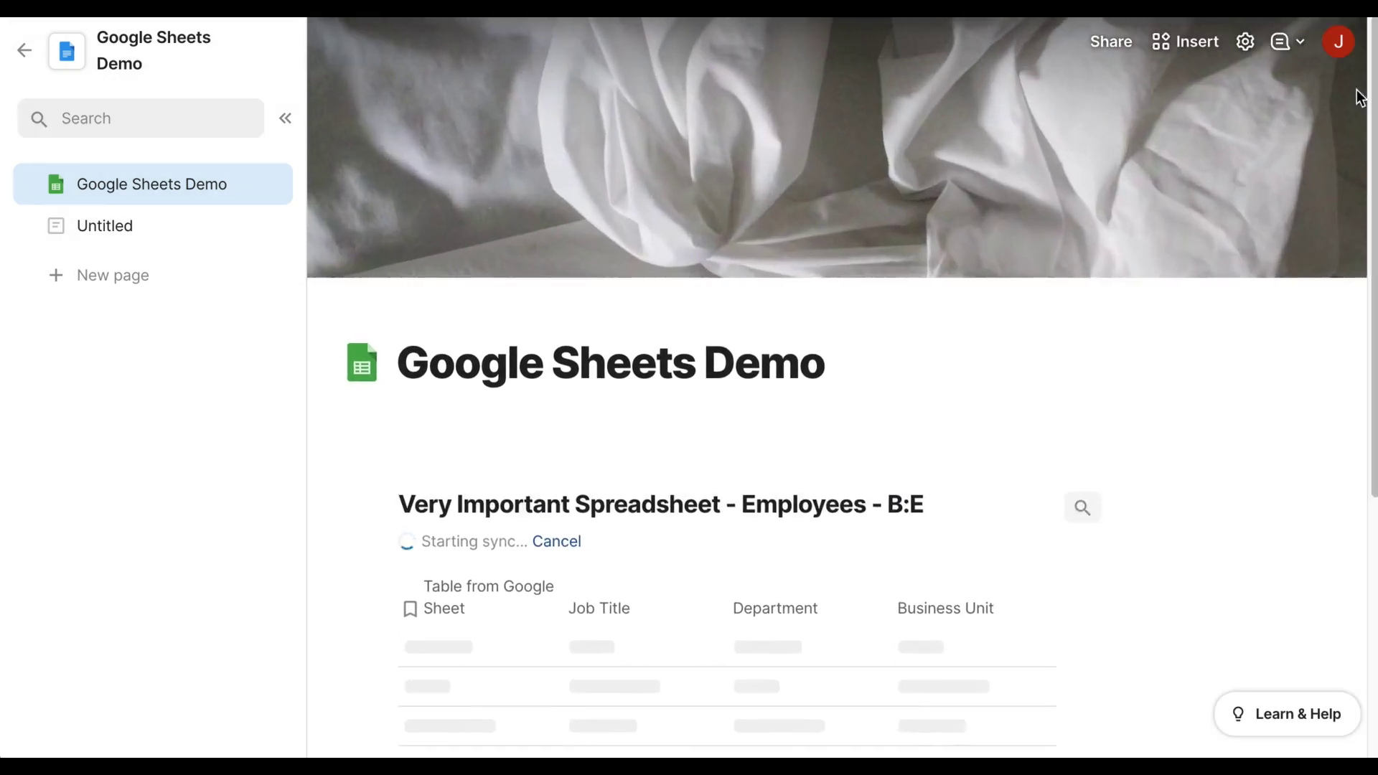
pyautogui.scroll(-4, 993, 402)
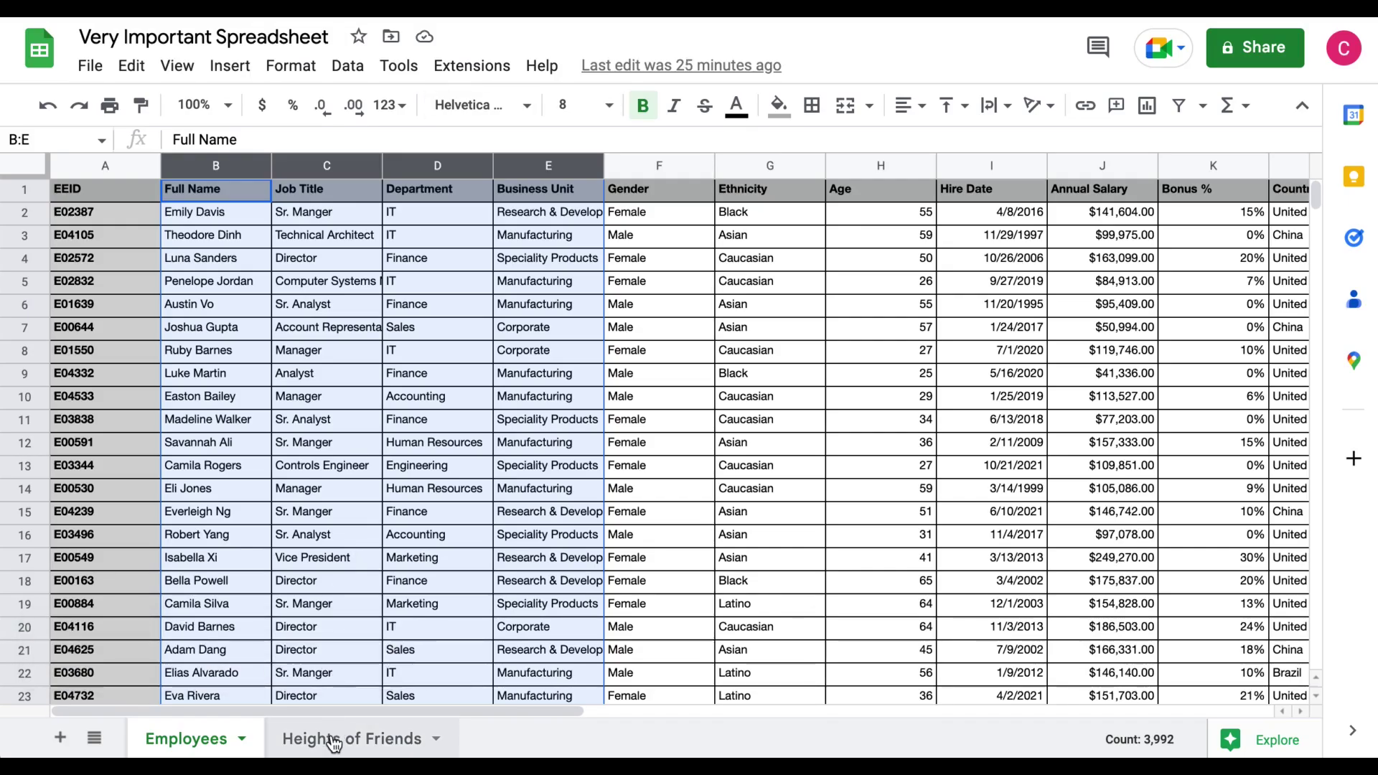
# On the Heights of Friends tab, select A1:C5 and get a link to that range.
pyautogui.click(335, 742)
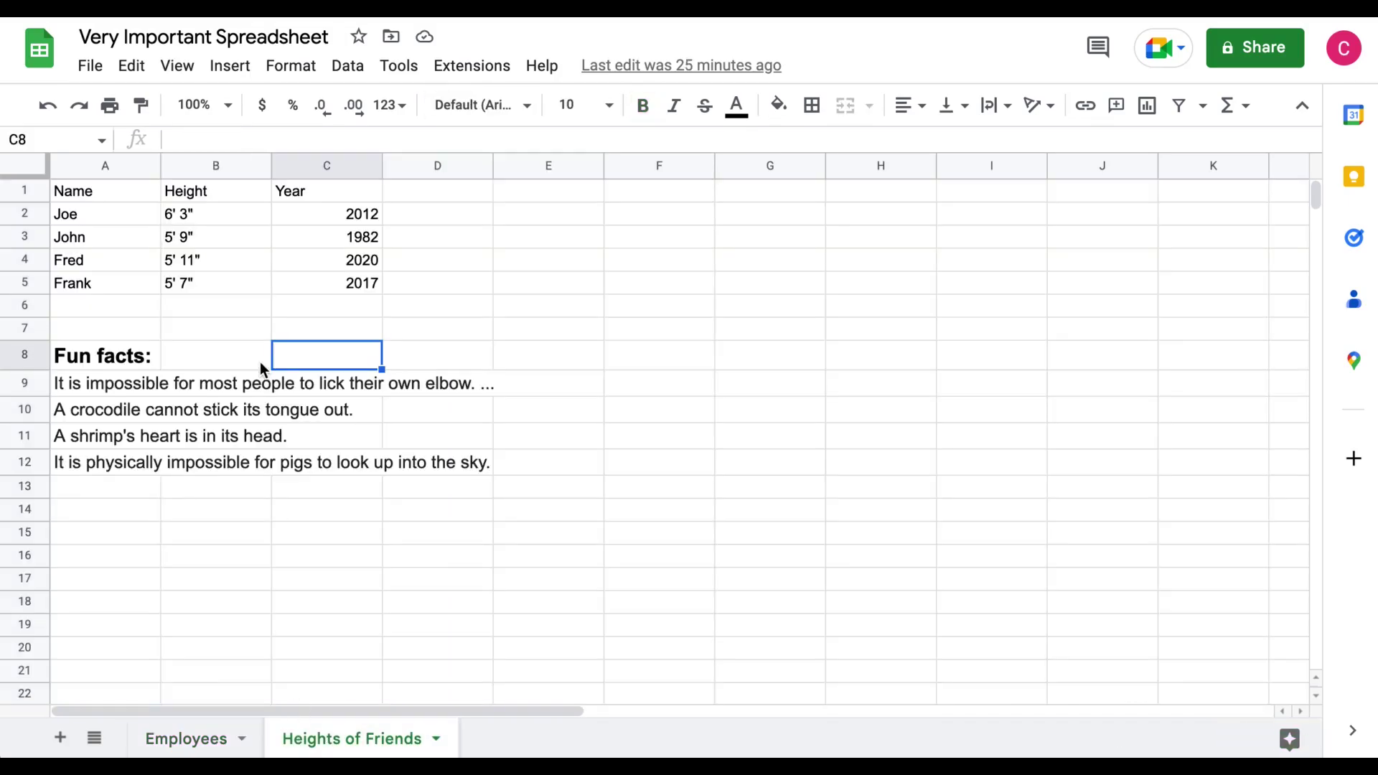
pyautogui.click(97, 188)
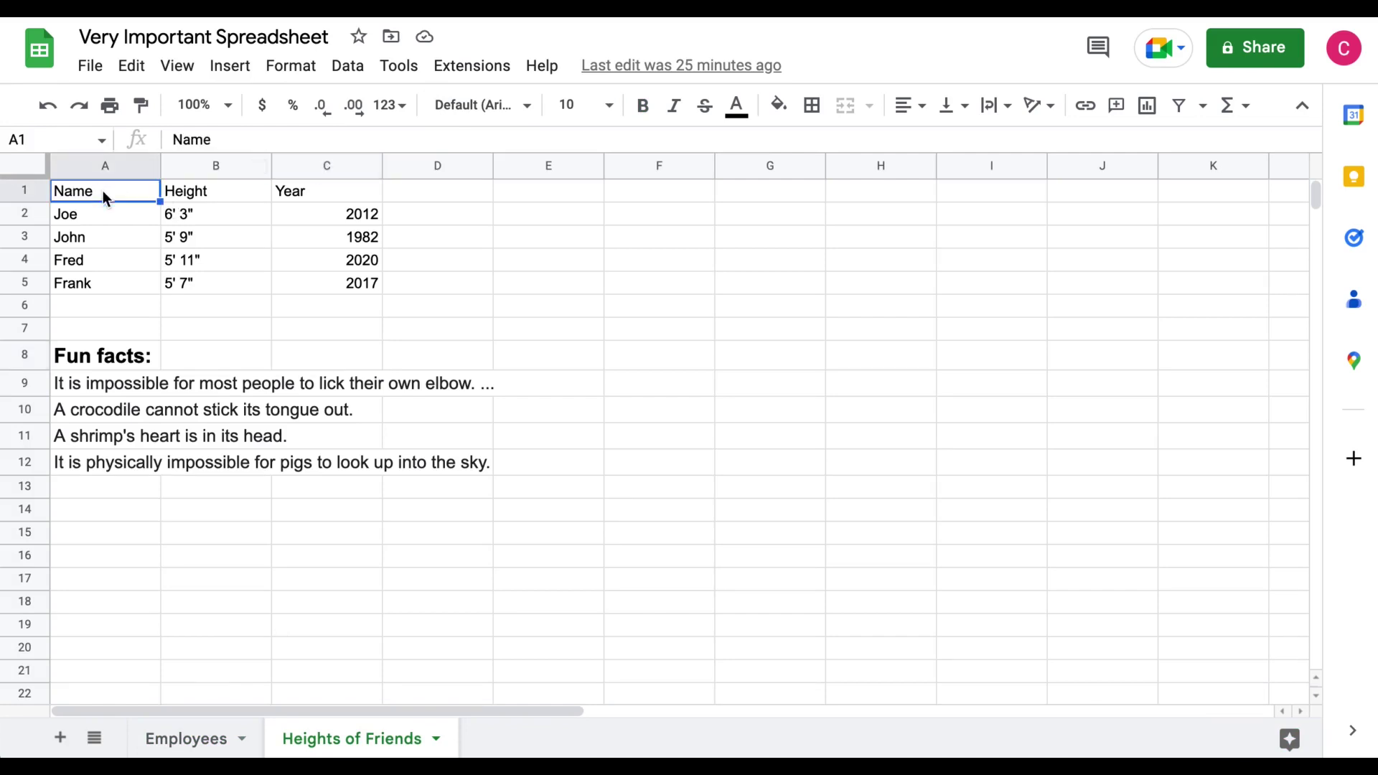
pyautogui.keyDown('shift'); pyautogui.click(367, 283); pyautogui.keyUp('shift')
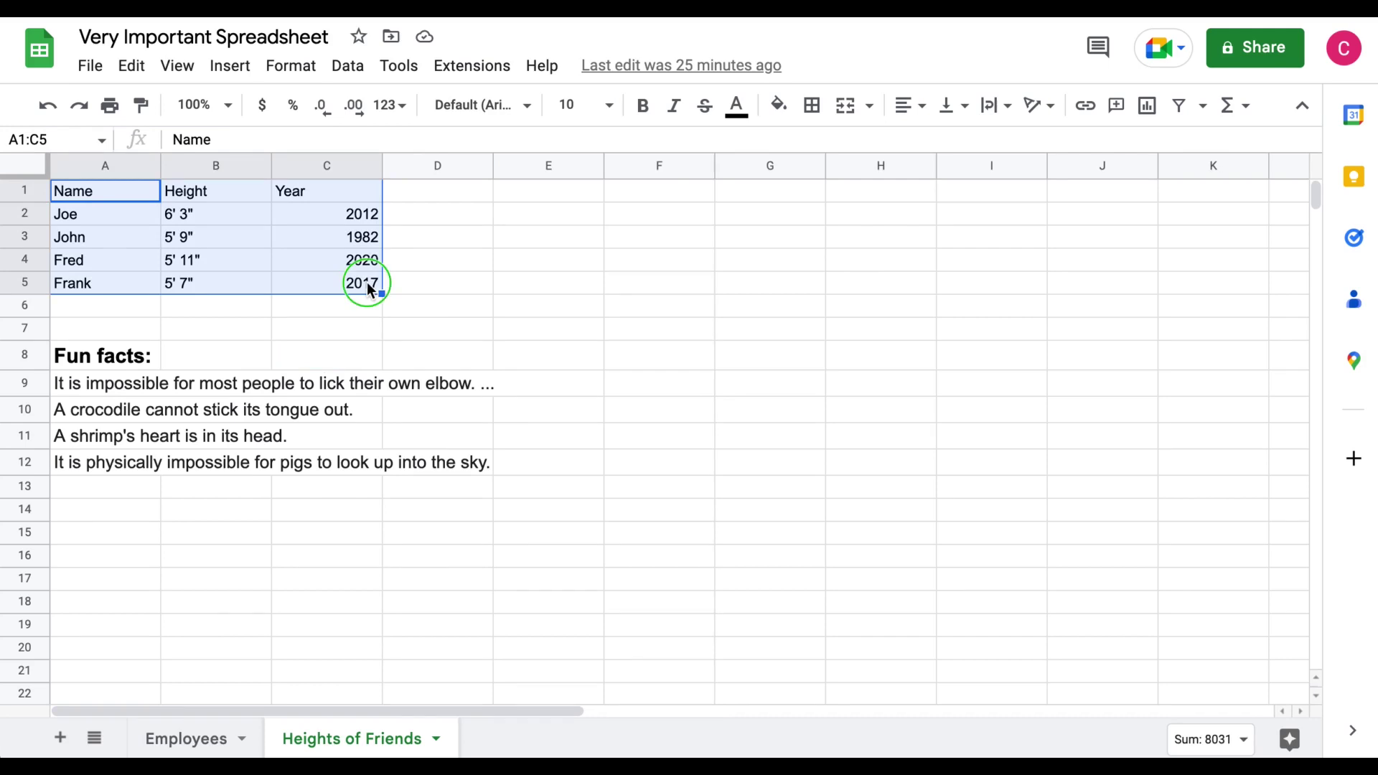
pyautogui.rightClick(368, 282)
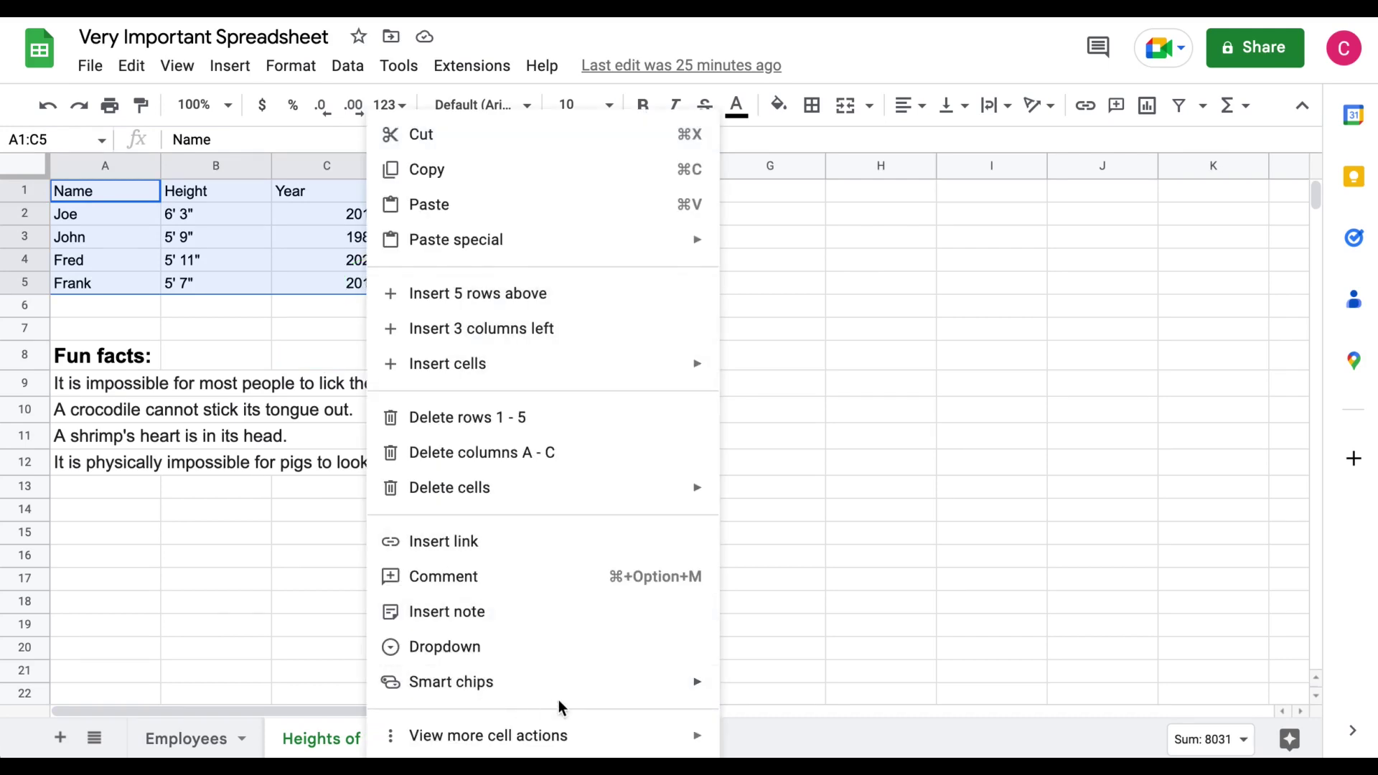
pyautogui.moveTo(579, 733)
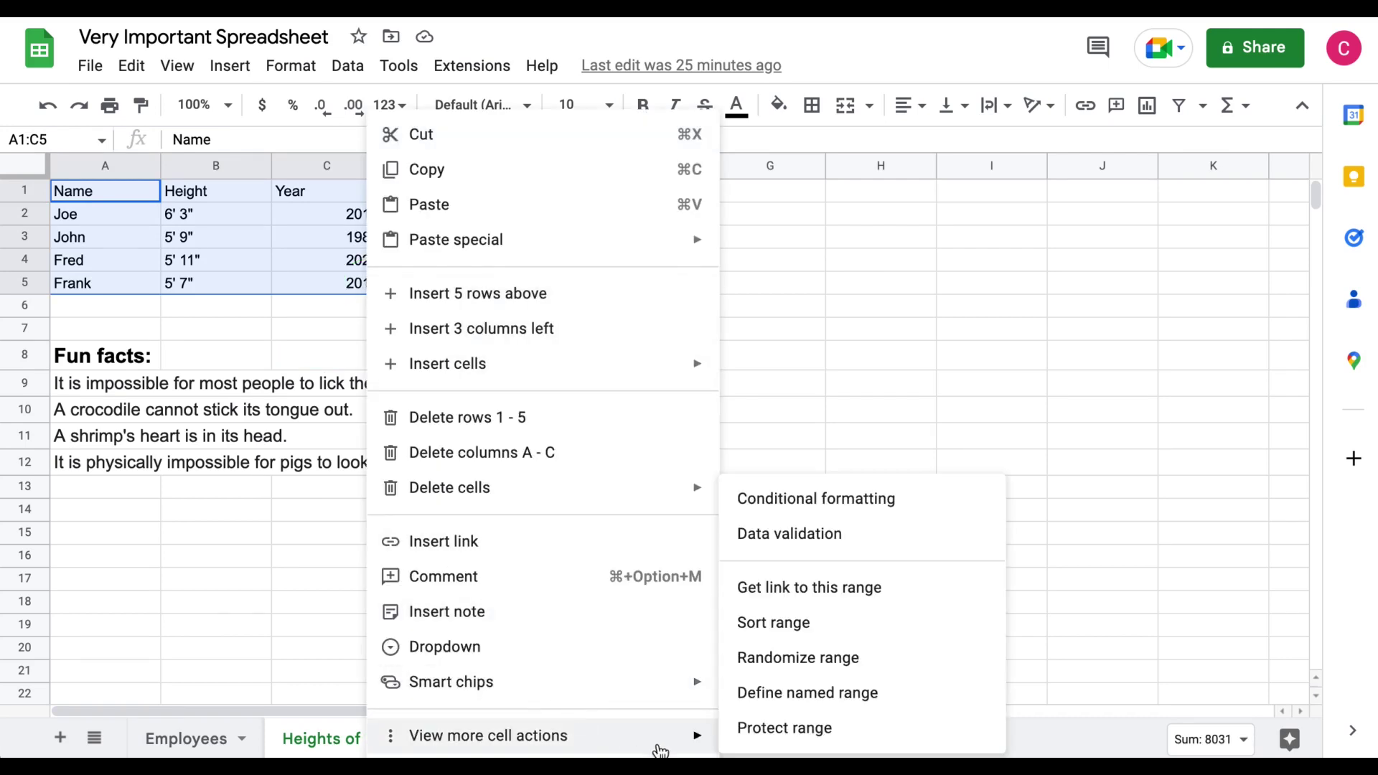
pyautogui.click(877, 597)
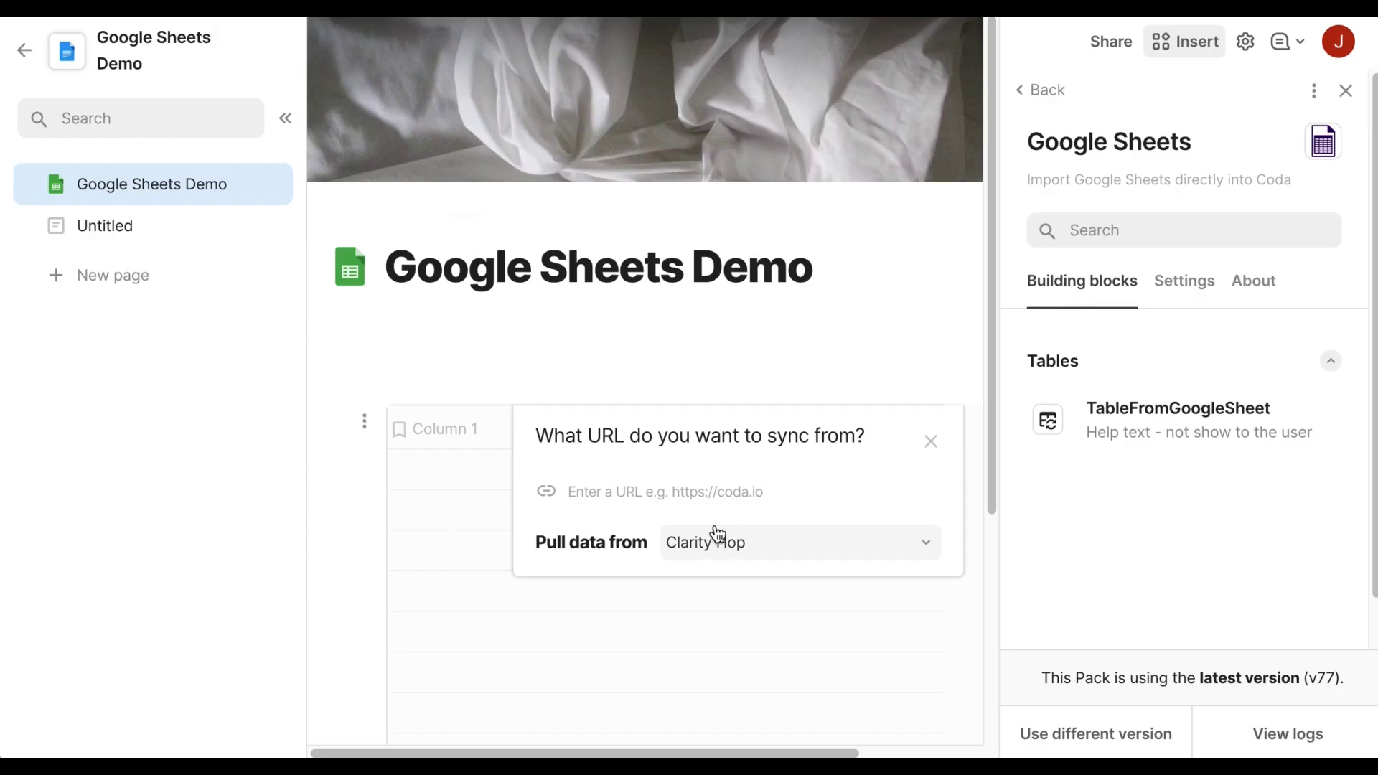
# Paste the A1:C5 link and let the table sync Joe, John, Fred and Frank's heights.
pyautogui.hotkey('ctrl', 'v')
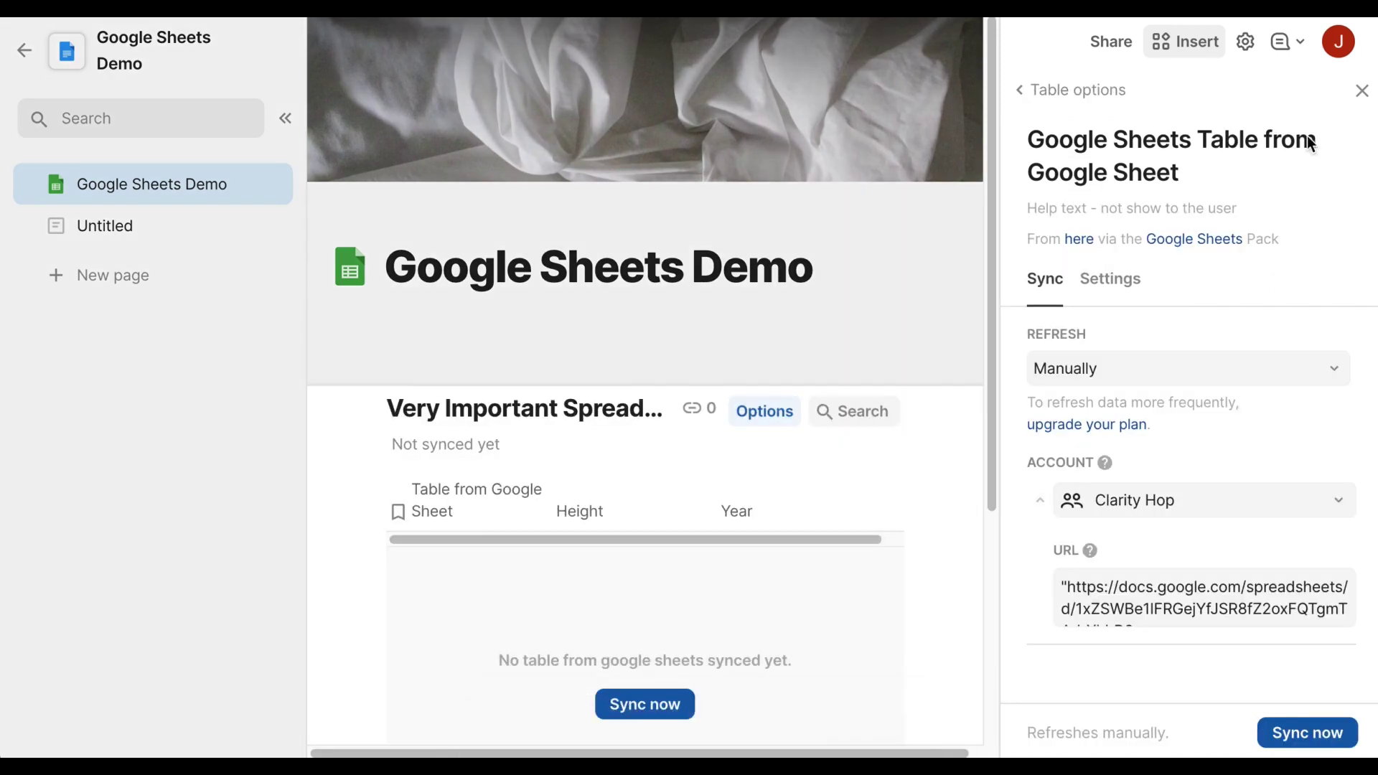
pyautogui.click(1362, 91)
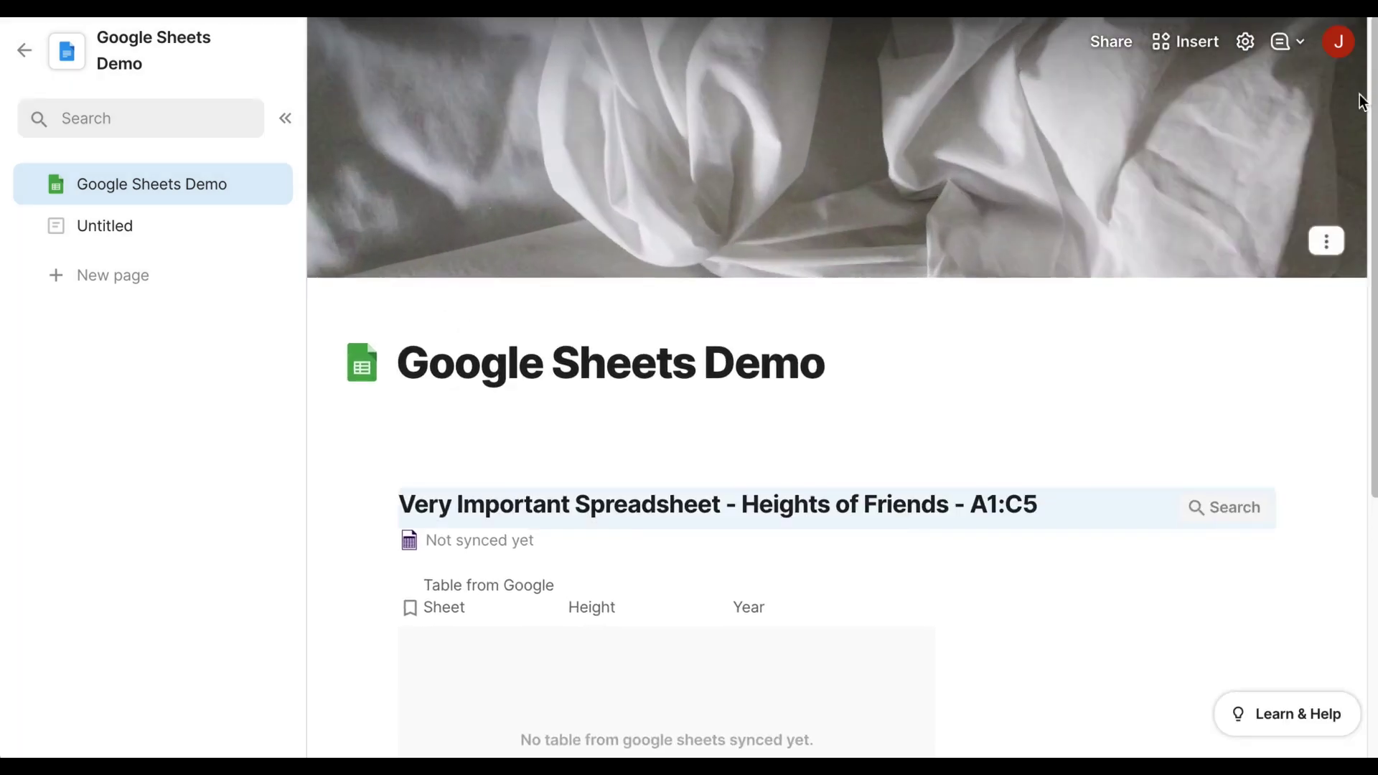
pyautogui.scroll(-3, 1353, 347)
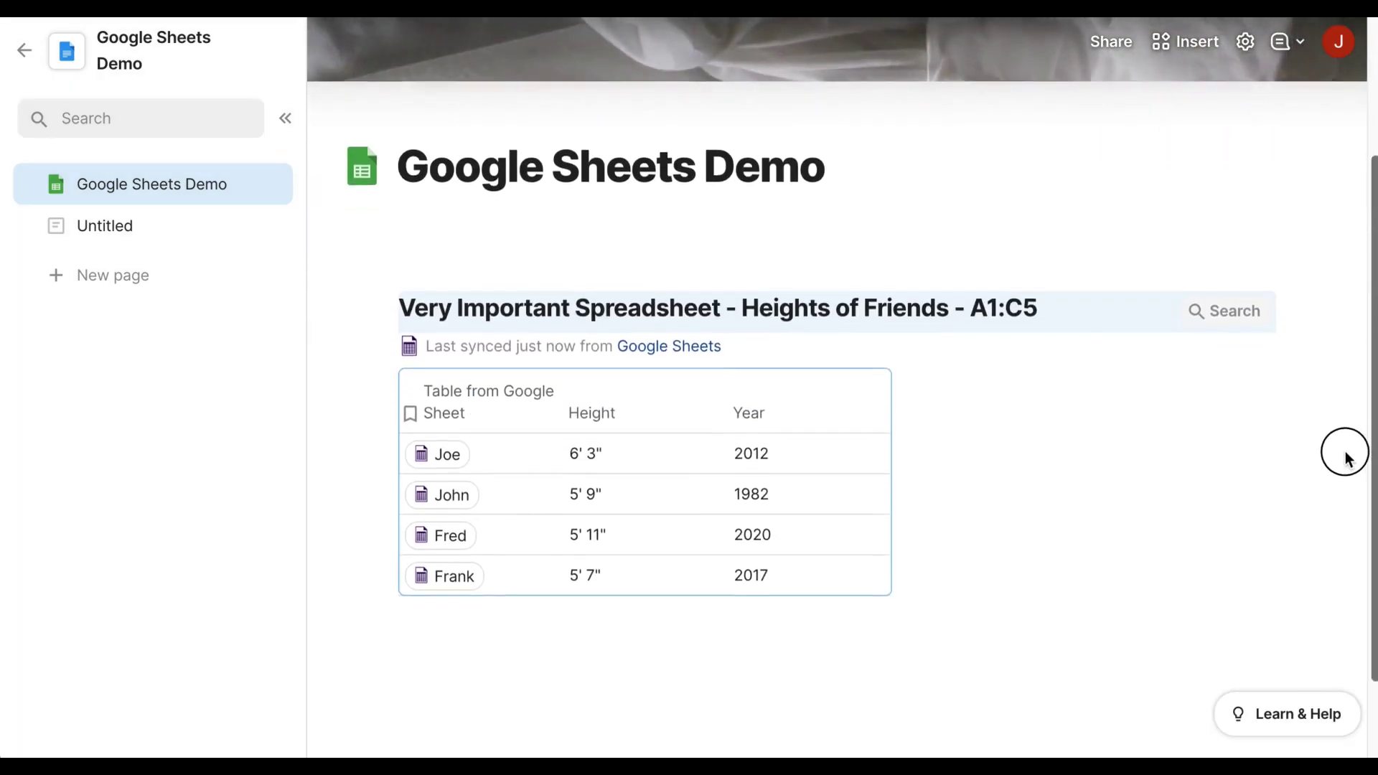